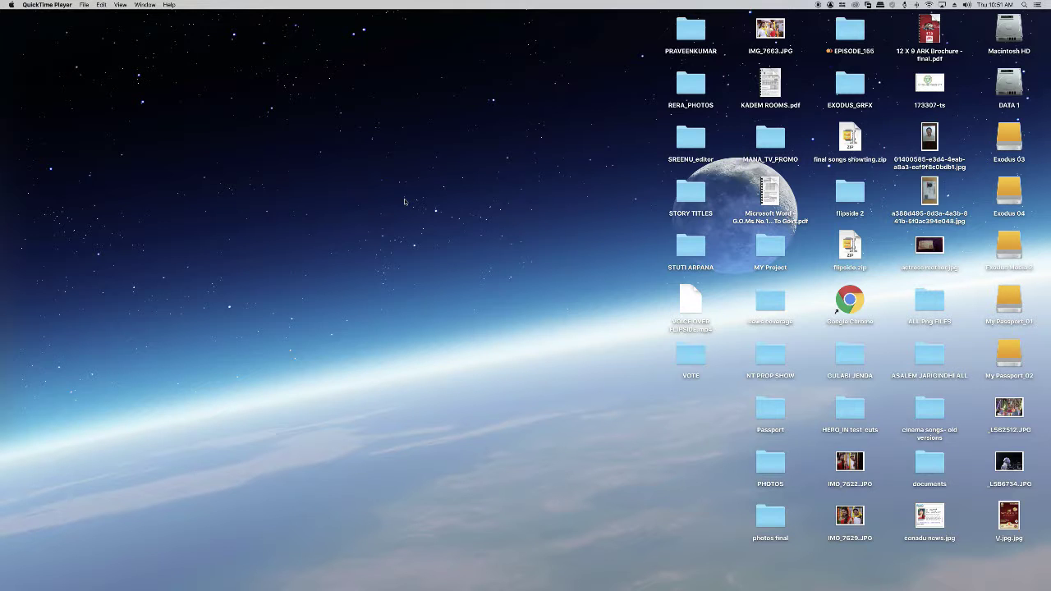
Launch Final Cut Pro by searching 'fcp' in Spotlight
click(1025, 5)
text(qui)
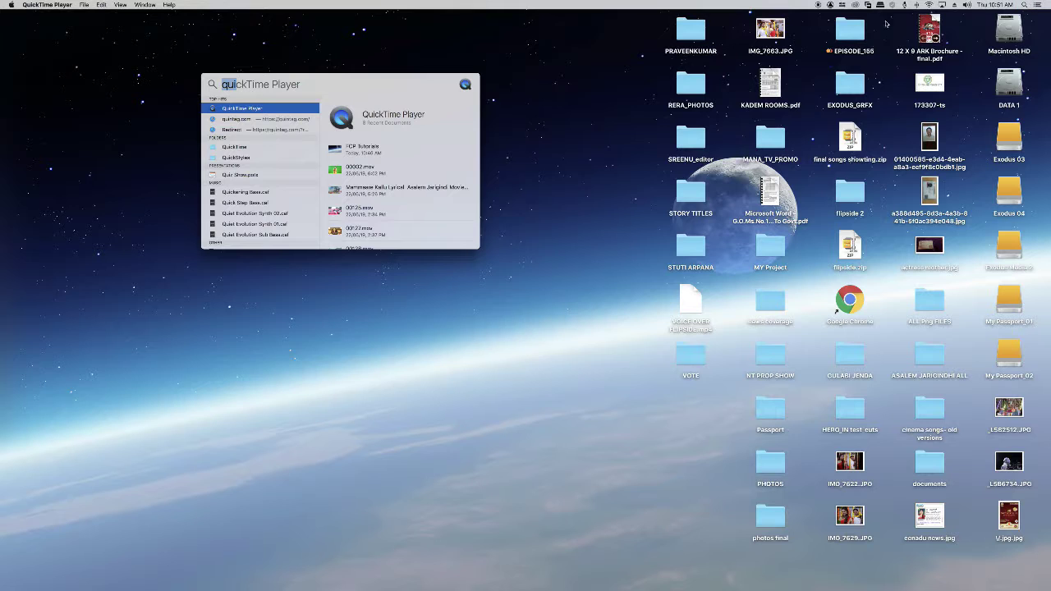
key(Escape)
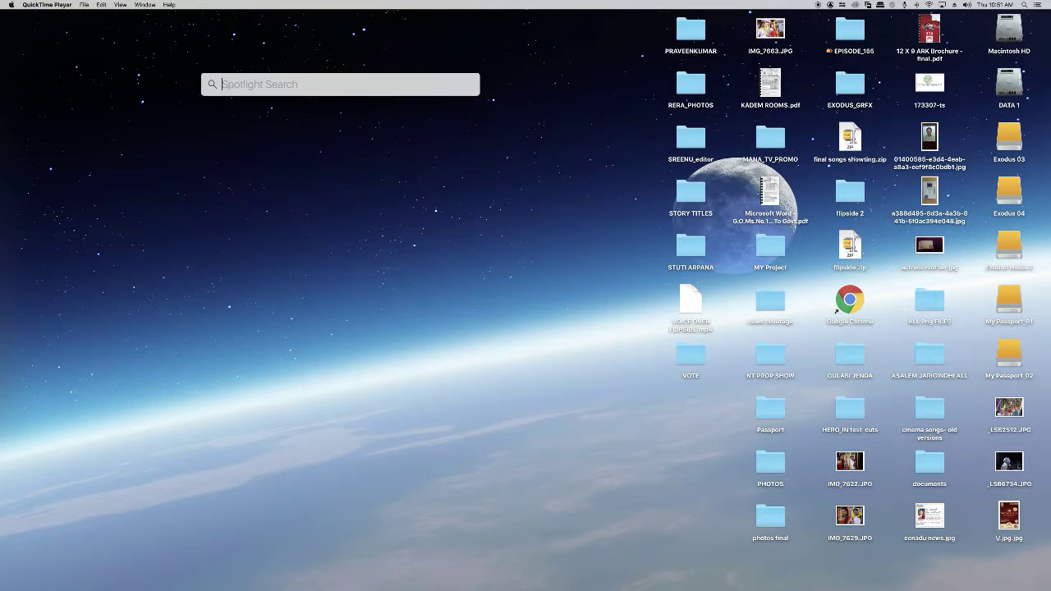
text(fcp)
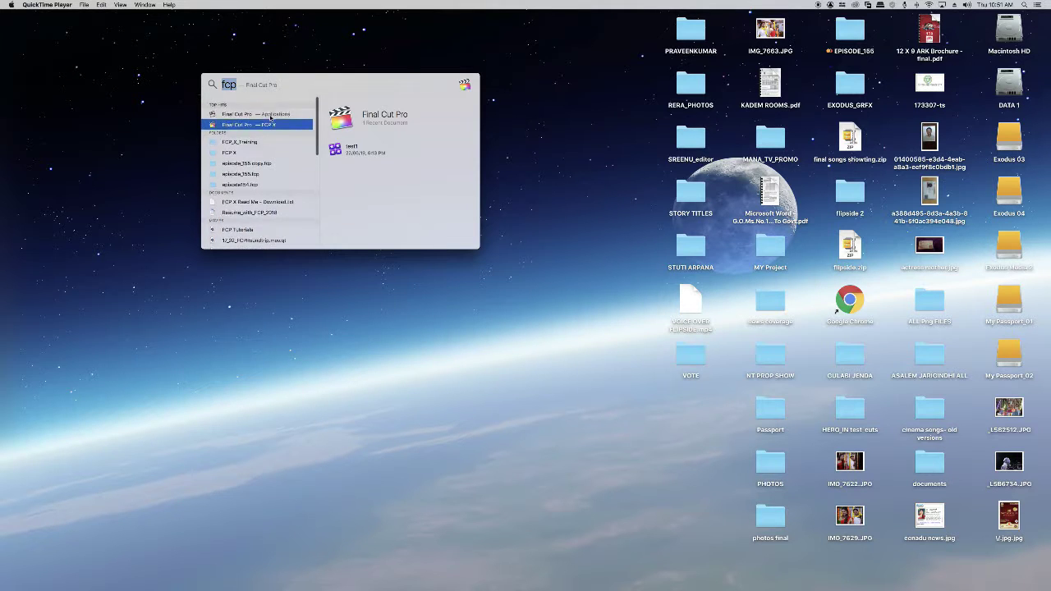
click(251, 110)
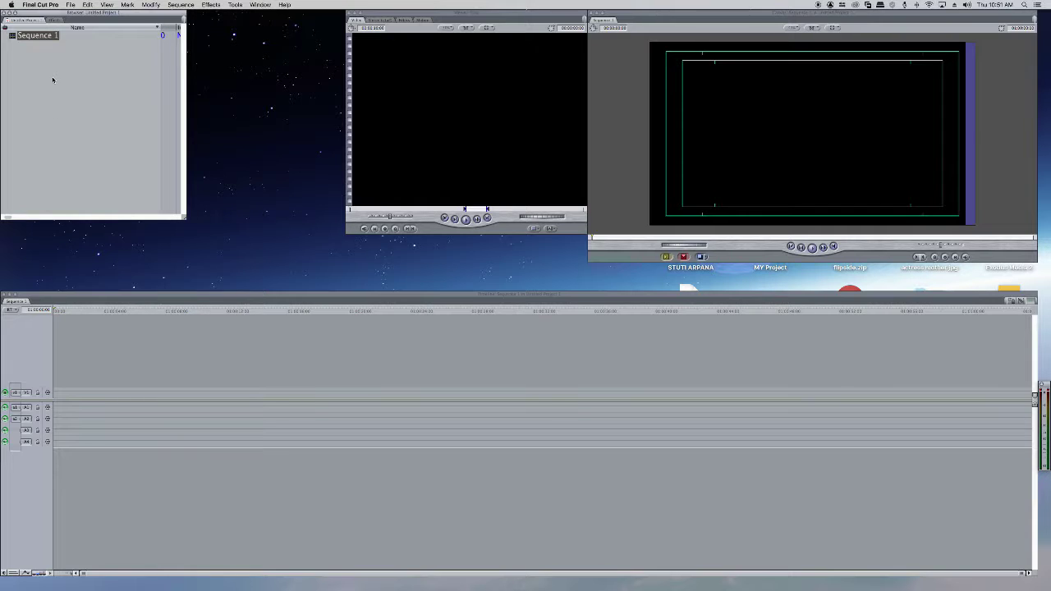
Browse the Blur bin in the Effects list
click(53, 20)
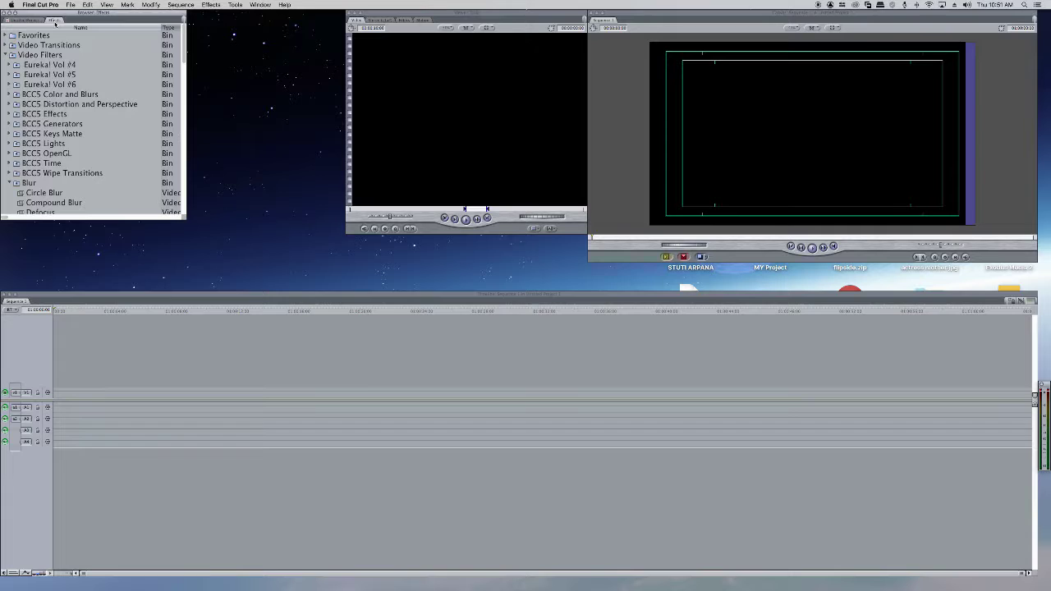
scroll(29, 117, down, 2)
click(12, 118)
scroll(28, 118, down, 10)
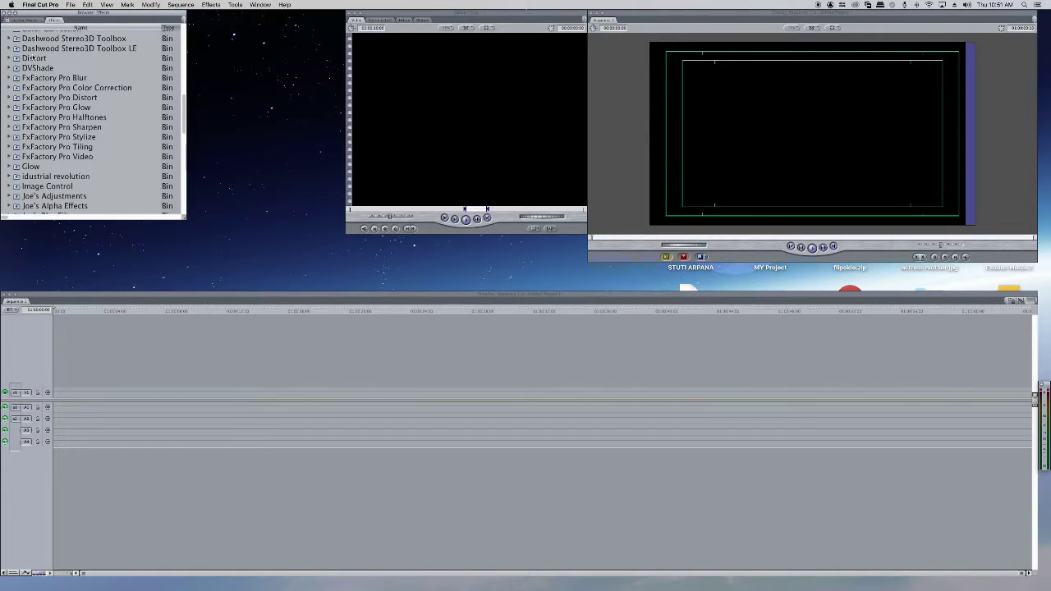
Return to the project contents showing Sequence 1 and focus the viewer
click(24, 20)
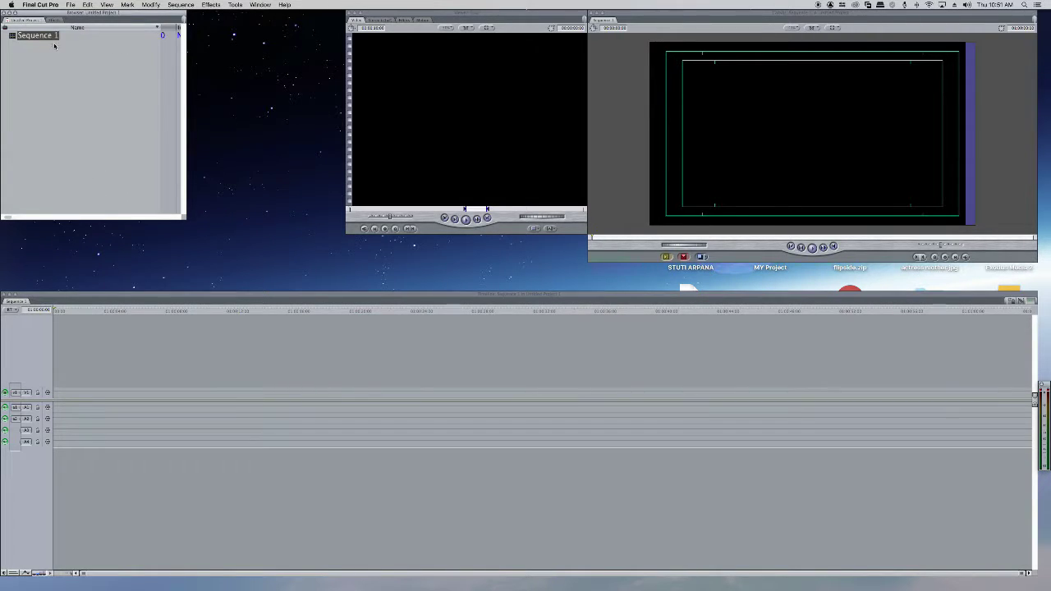
click(458, 22)
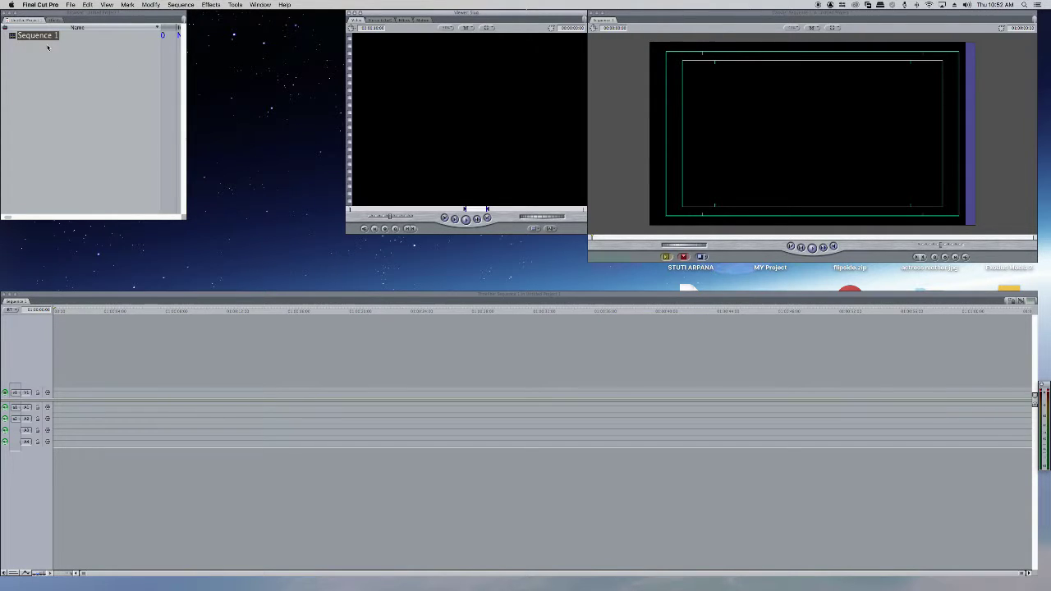
key(super+1)
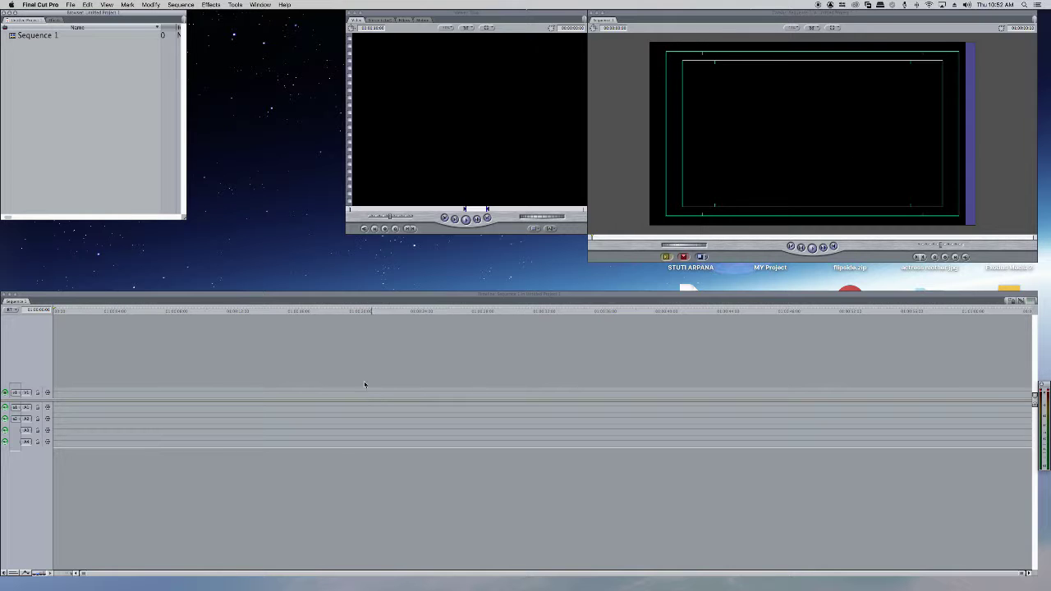
click(71, 6)
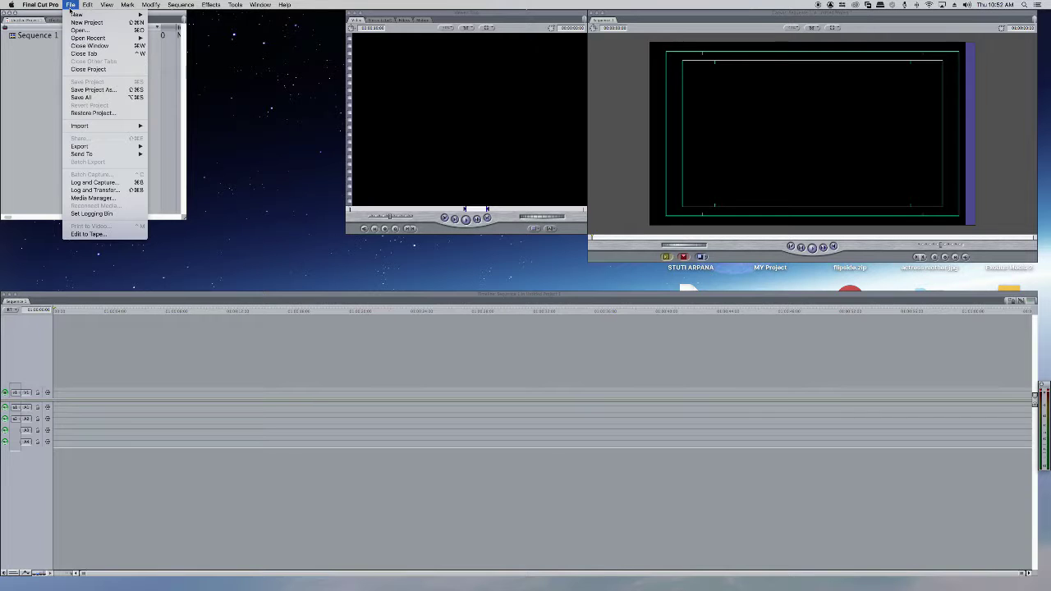
Create a new project and save it as Untitled Project 2.fcp in IKEA_RUSH > PreviewText
click(86, 23)
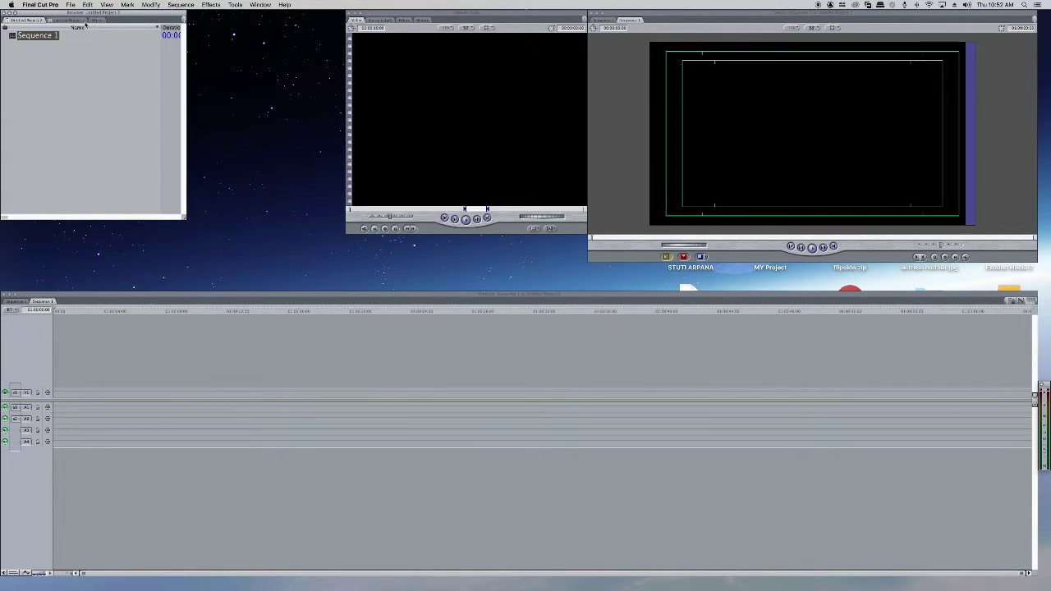
click(71, 4)
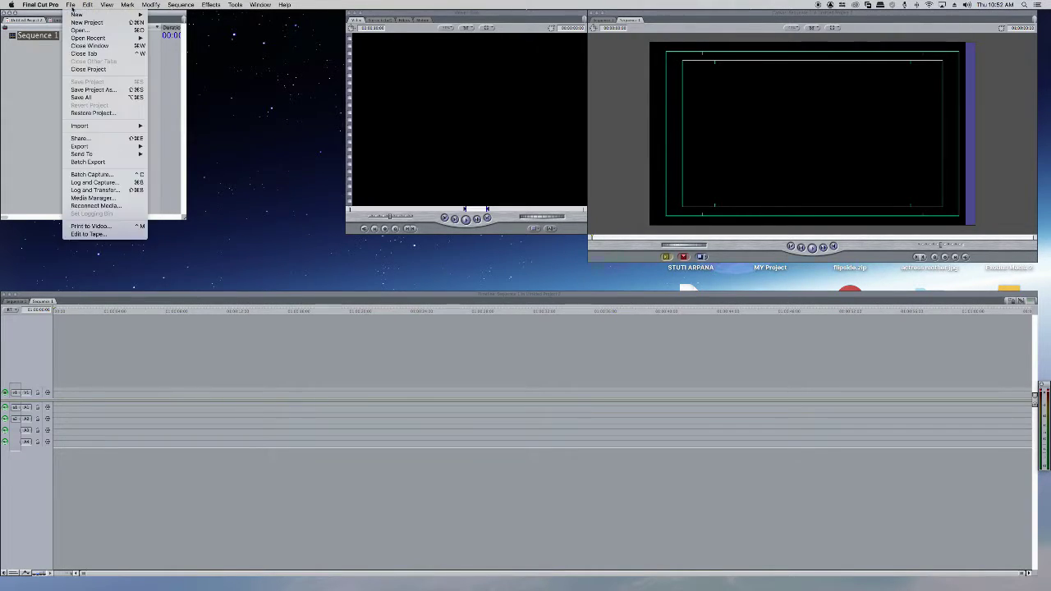
click(101, 90)
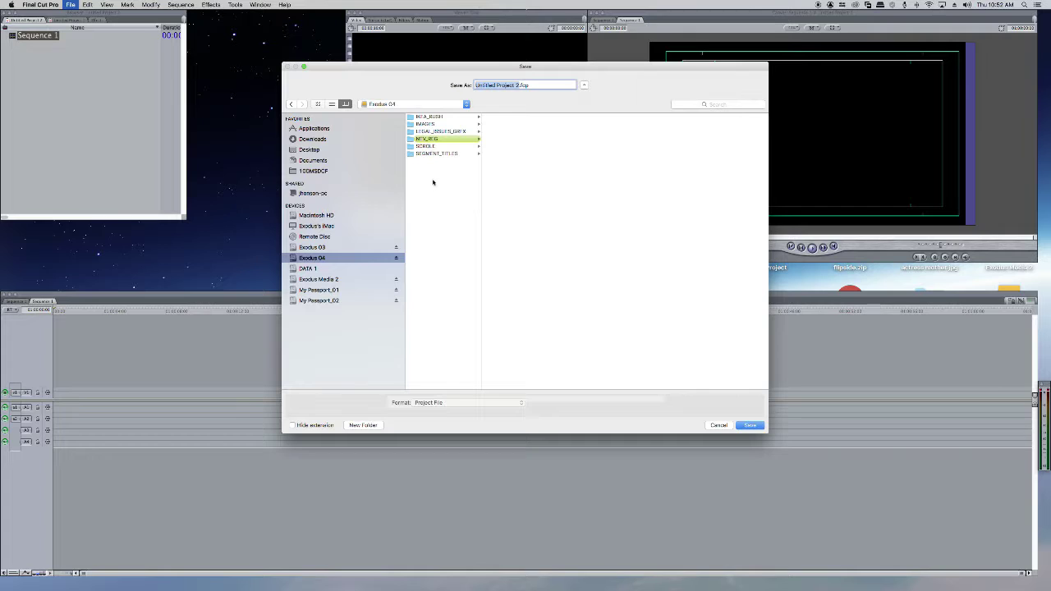
click(430, 116)
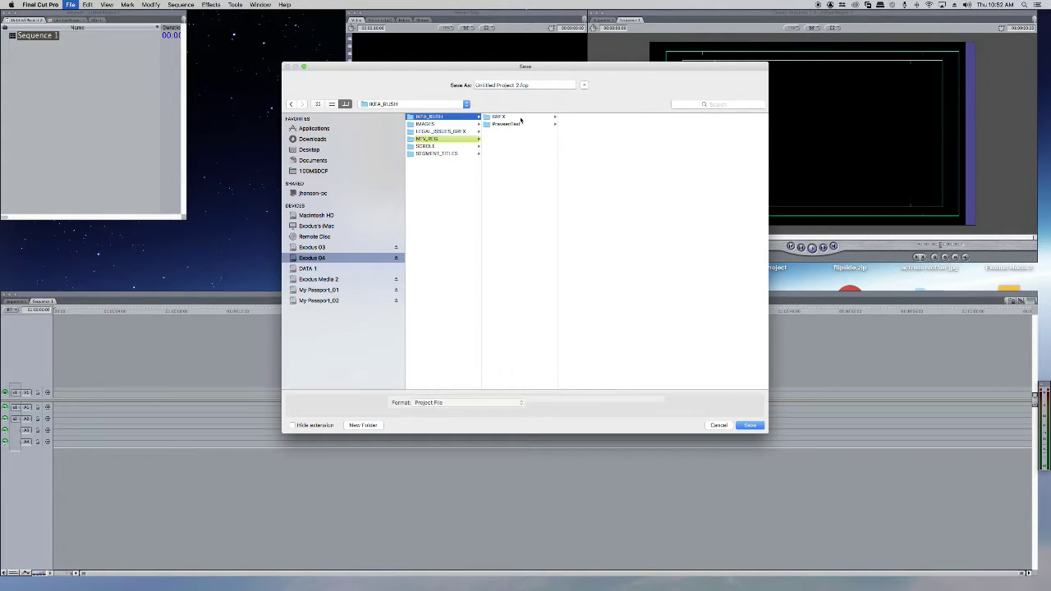
click(517, 124)
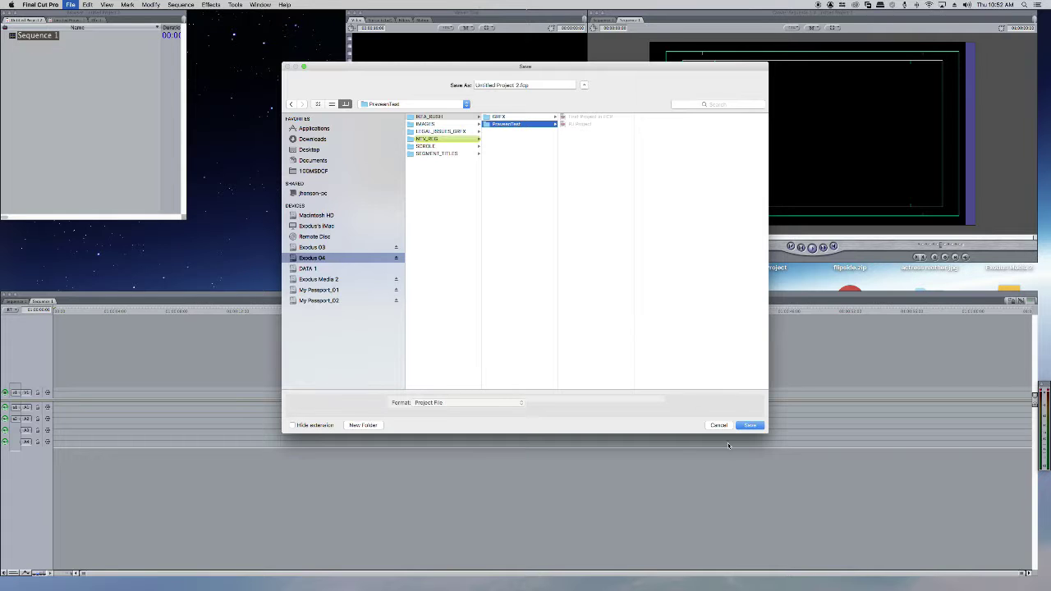
click(753, 426)
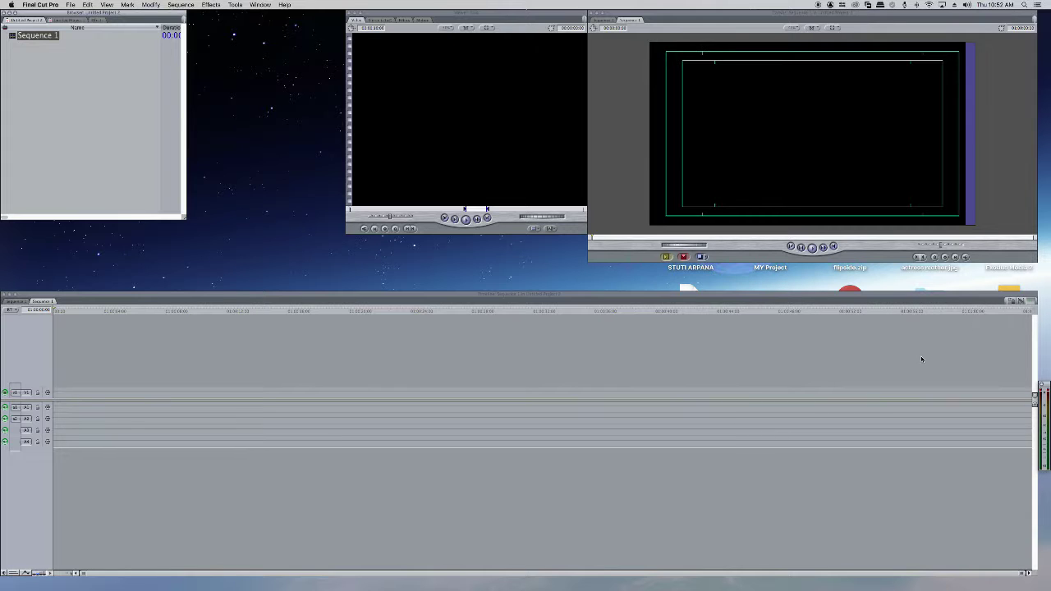
Browse in Finder to Exodus 04 > IKEA_RUSH > PraveenTest
double_click(1007, 294)
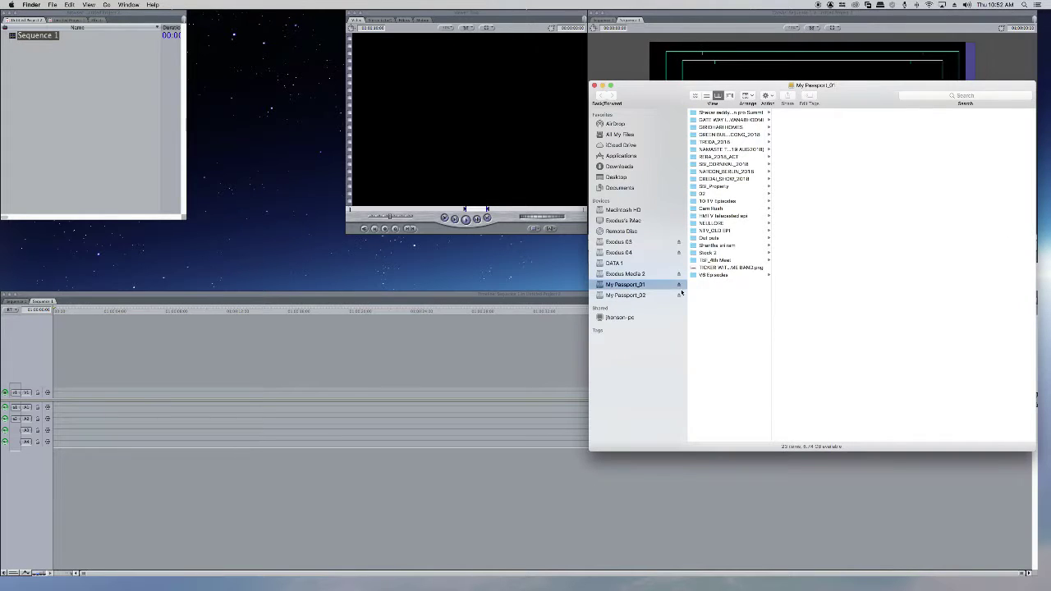
click(632, 253)
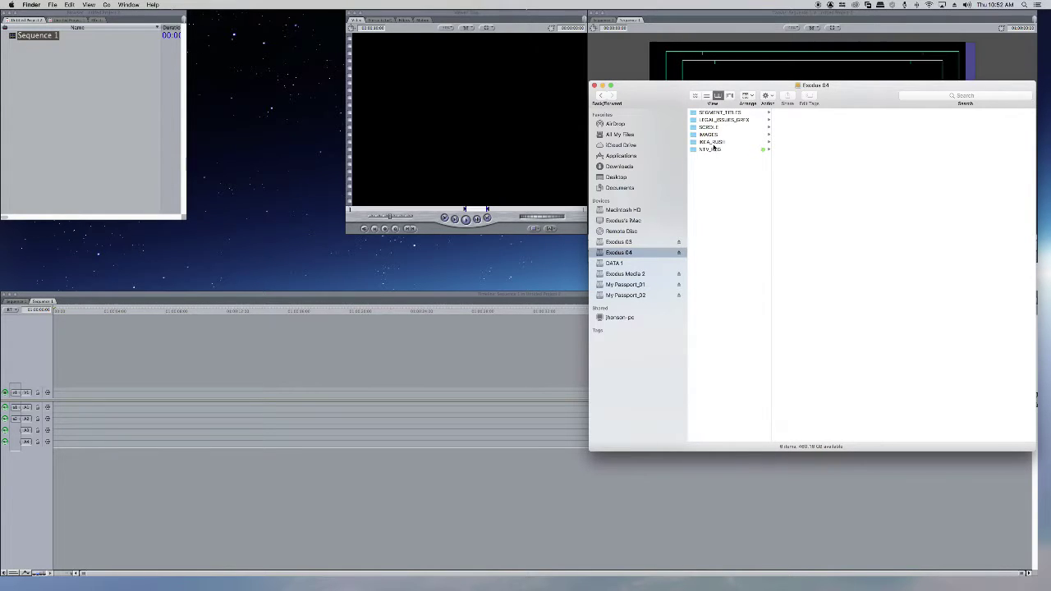
click(714, 144)
key(super+Tab)
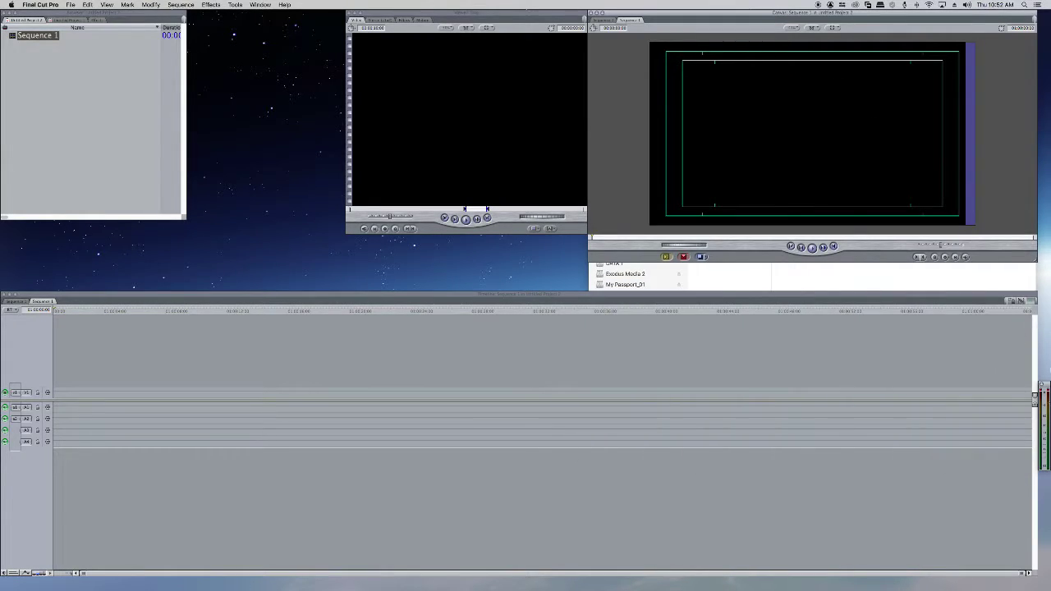
click(944, 275)
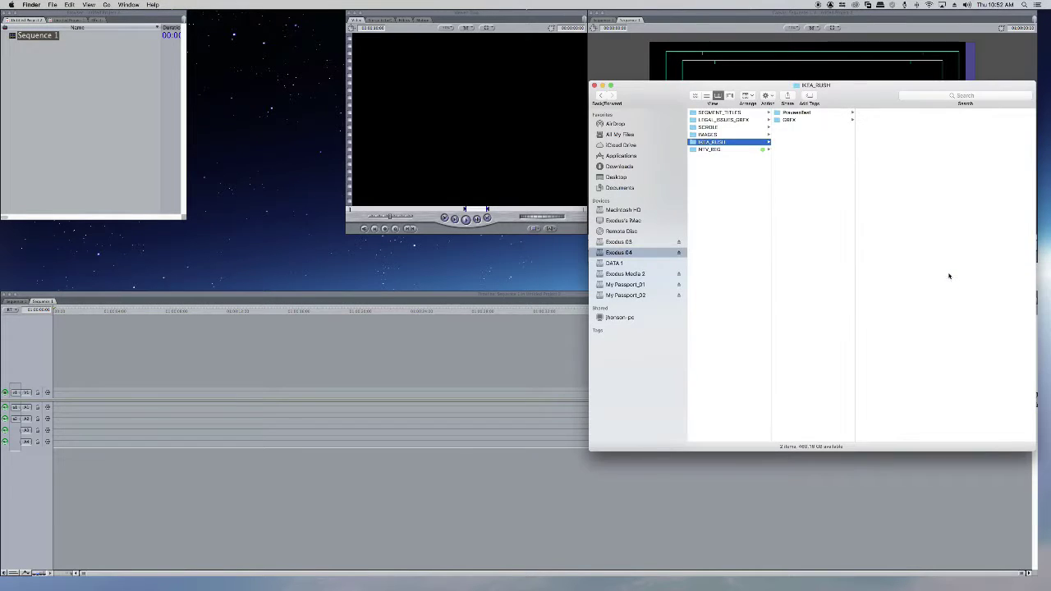
drag(866, 91, 524, 106)
click(454, 128)
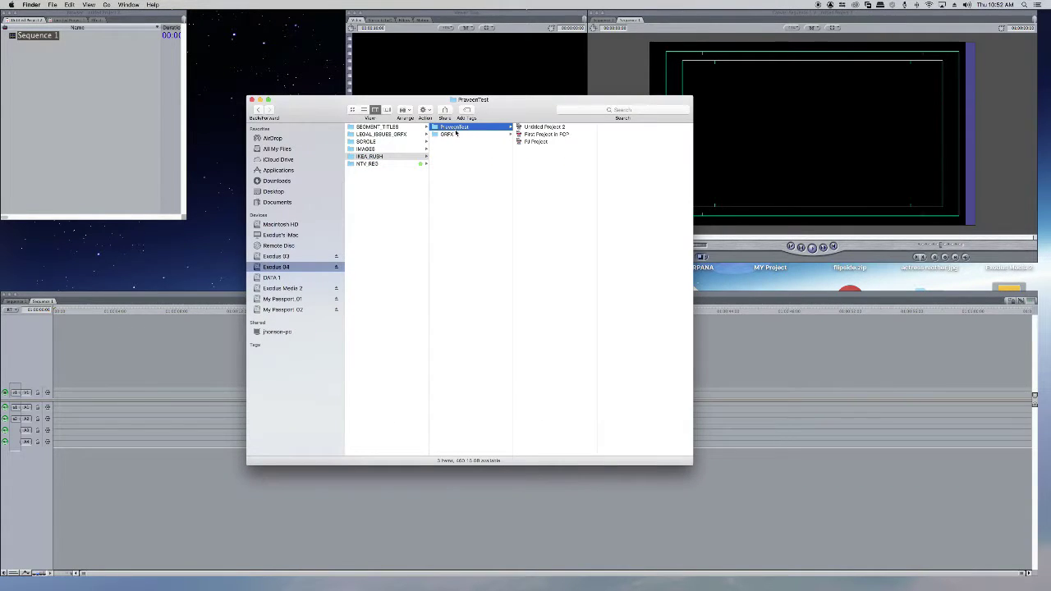
Rename Untitled Project 2 to 'MY First Project' and close the Finder window
click(540, 129)
click(539, 128)
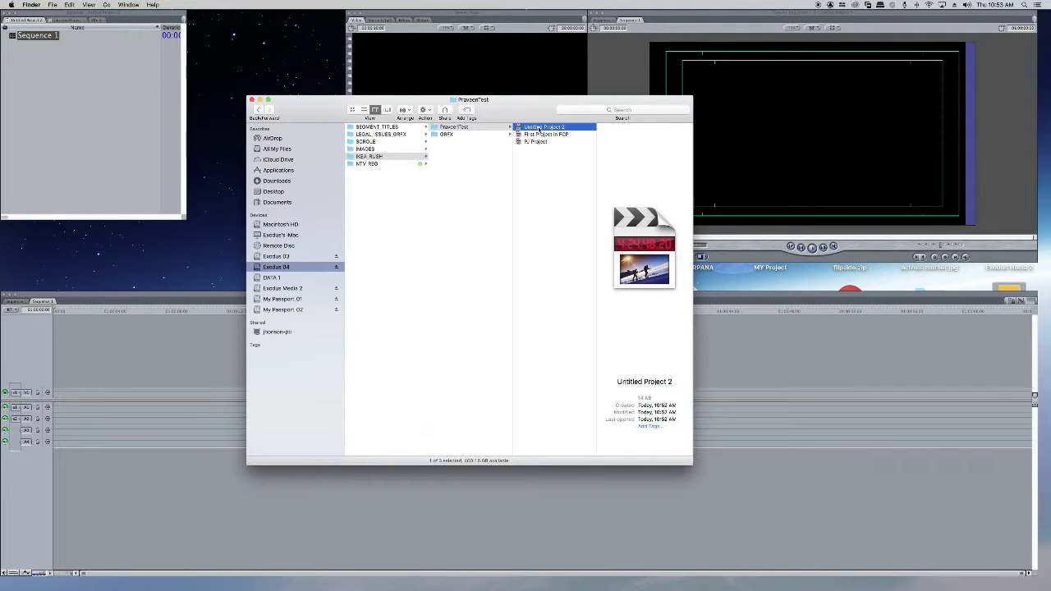
key(Return)
text(MY First Project)
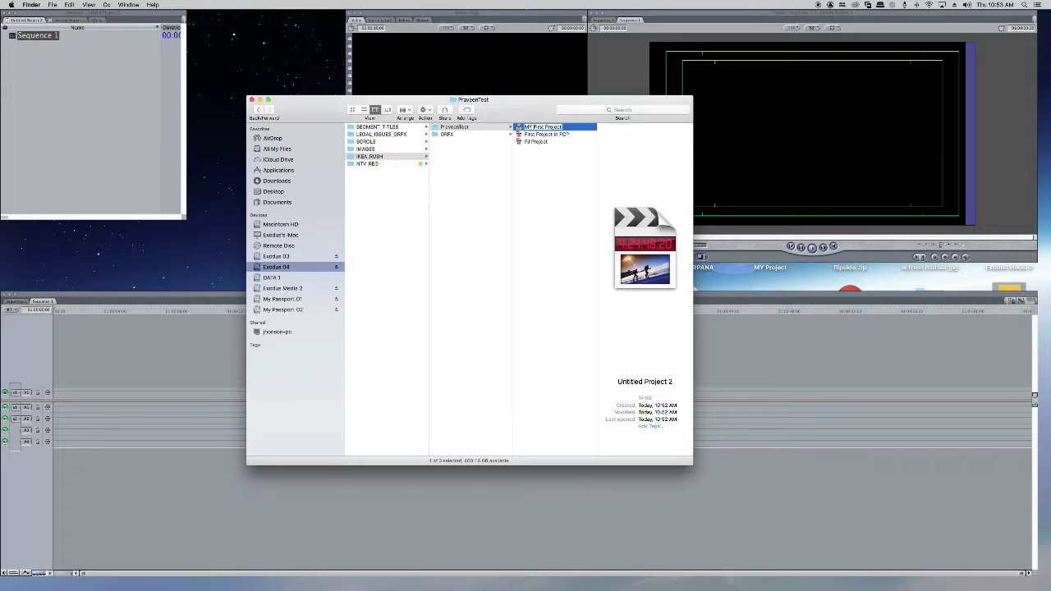
click(575, 169)
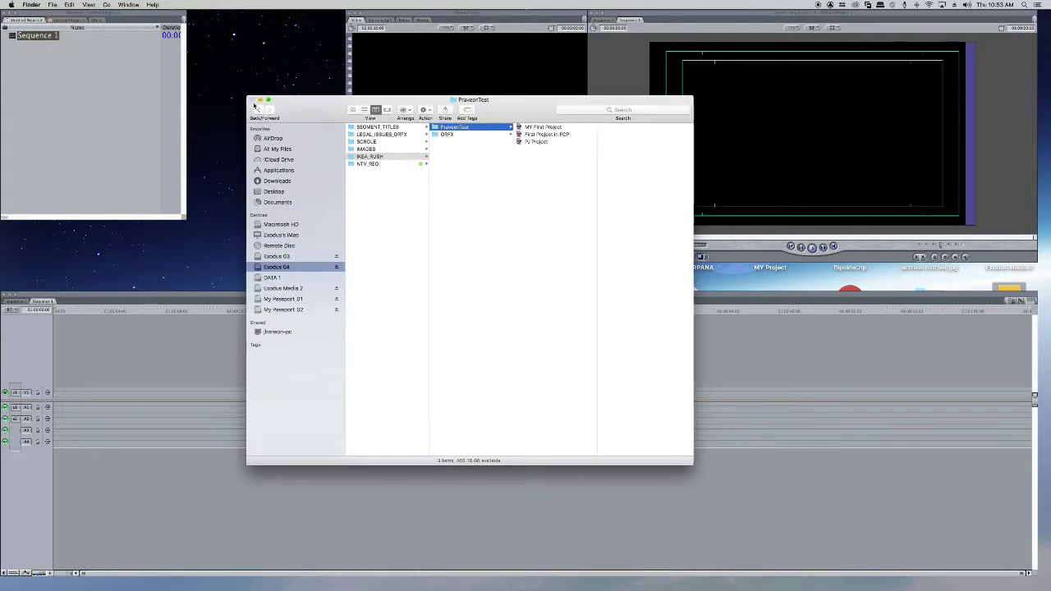
click(251, 99)
Close Untitled Project 1 without saving its changes
click(54, 6)
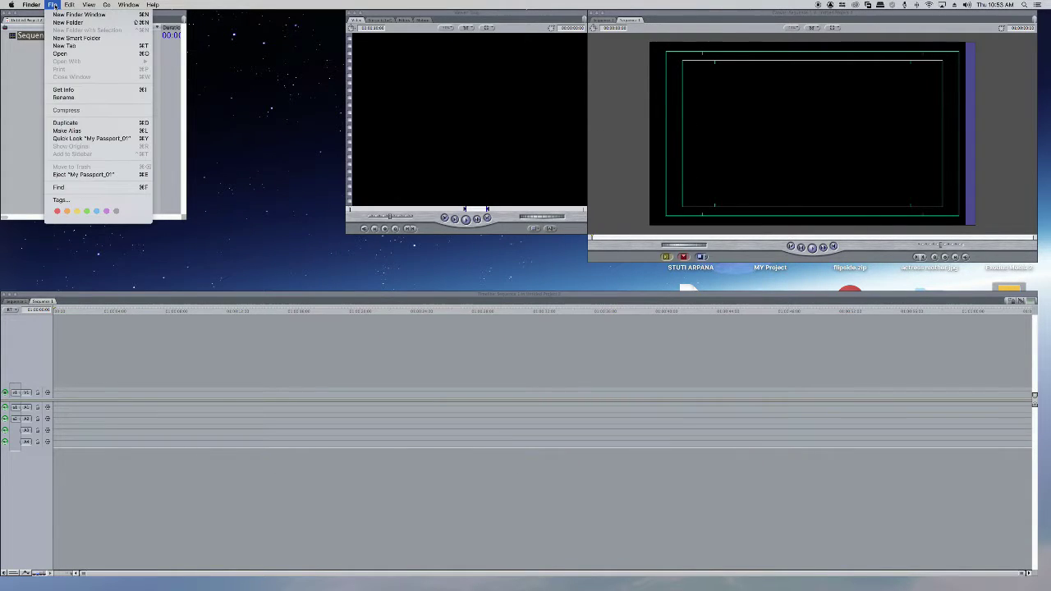
mouse_move(31, 5)
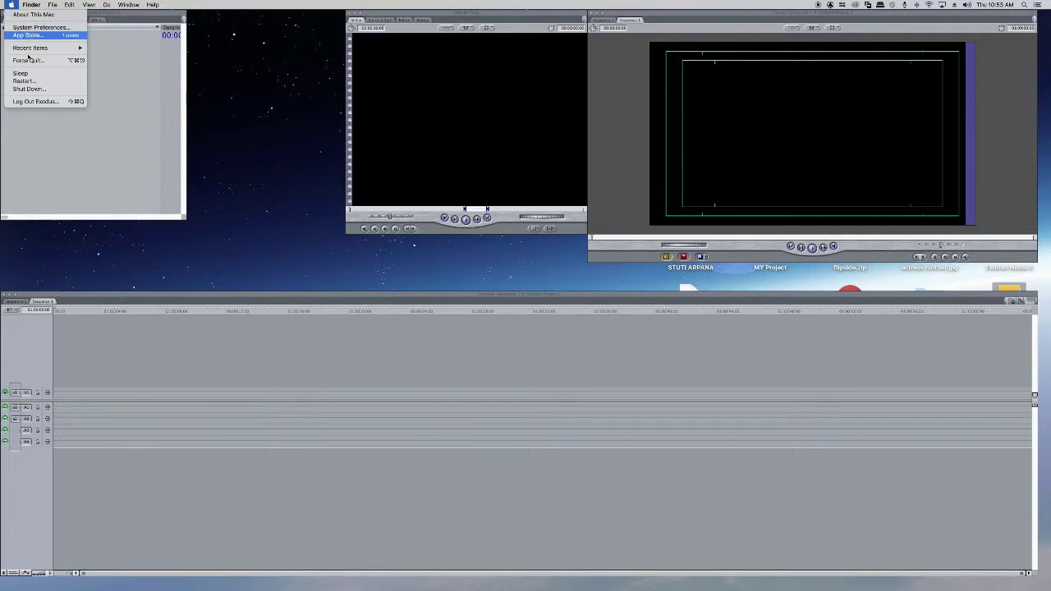
click(2, 25)
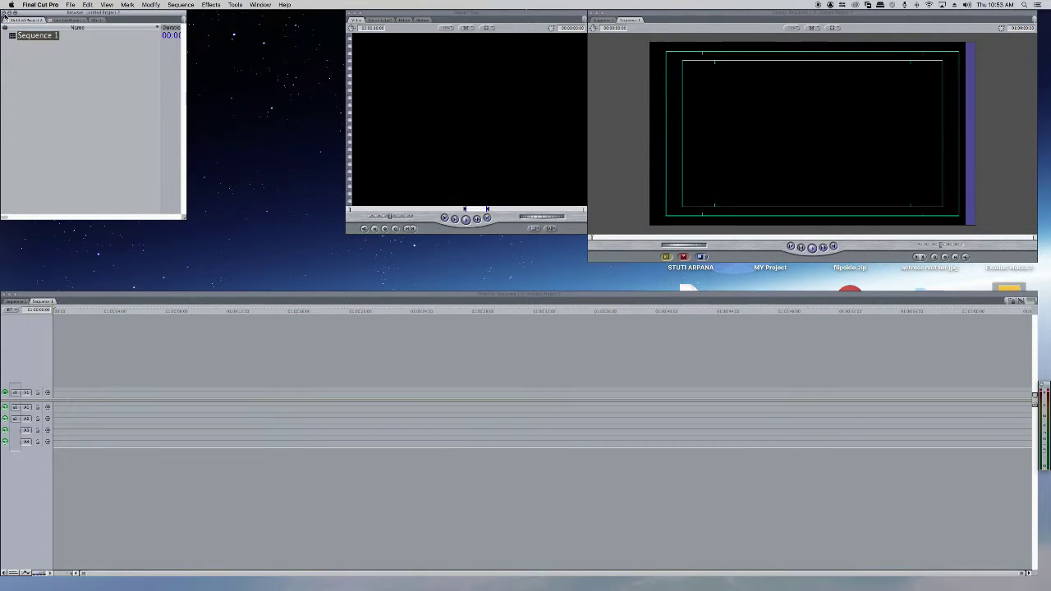
click(4, 14)
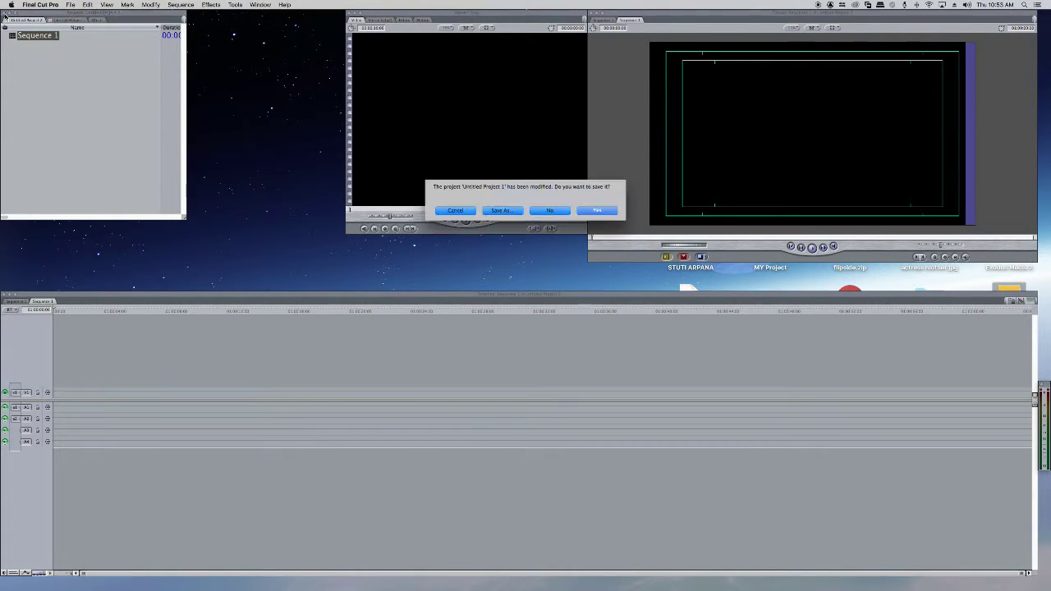
click(550, 211)
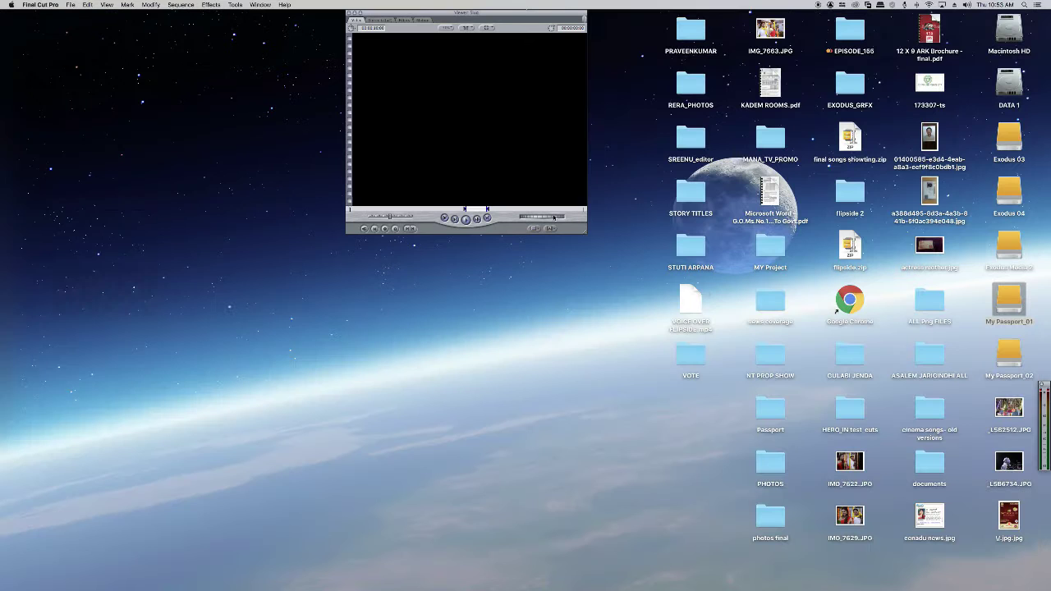
Close the Viewer and quit Final Cut Pro
click(349, 13)
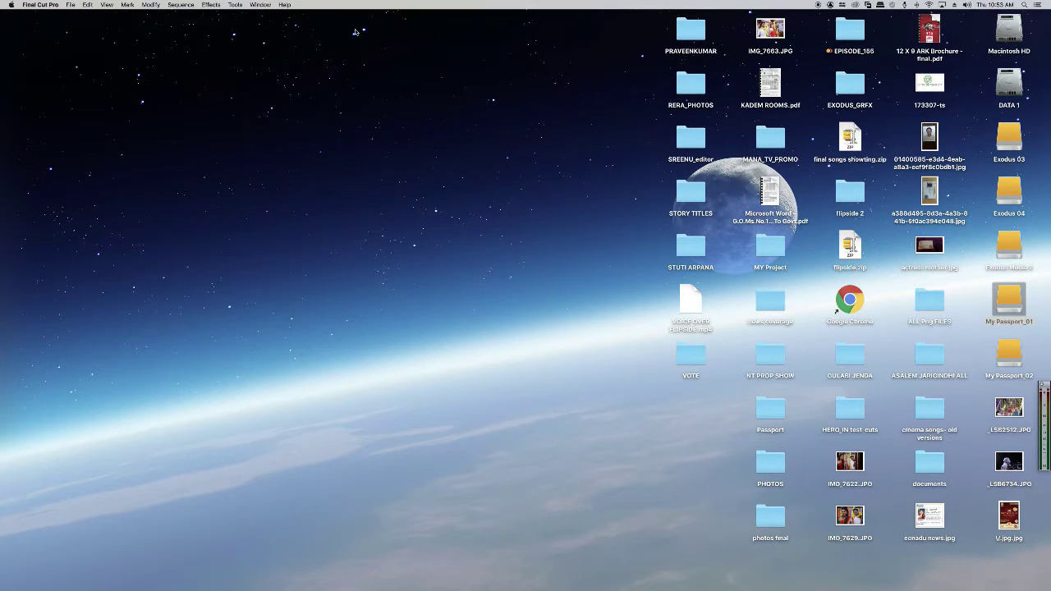
click(46, 5)
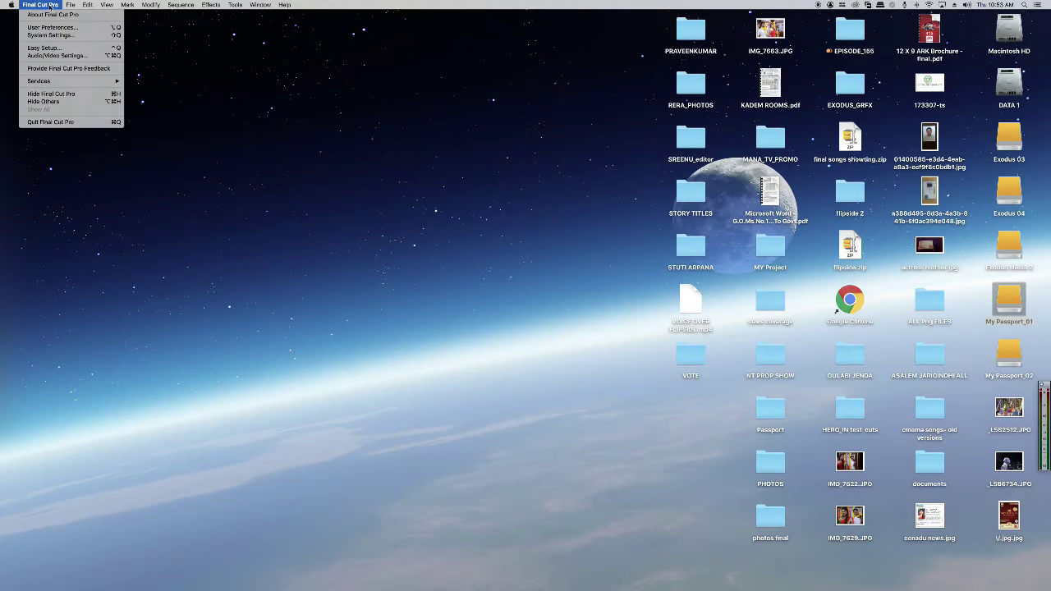
click(54, 122)
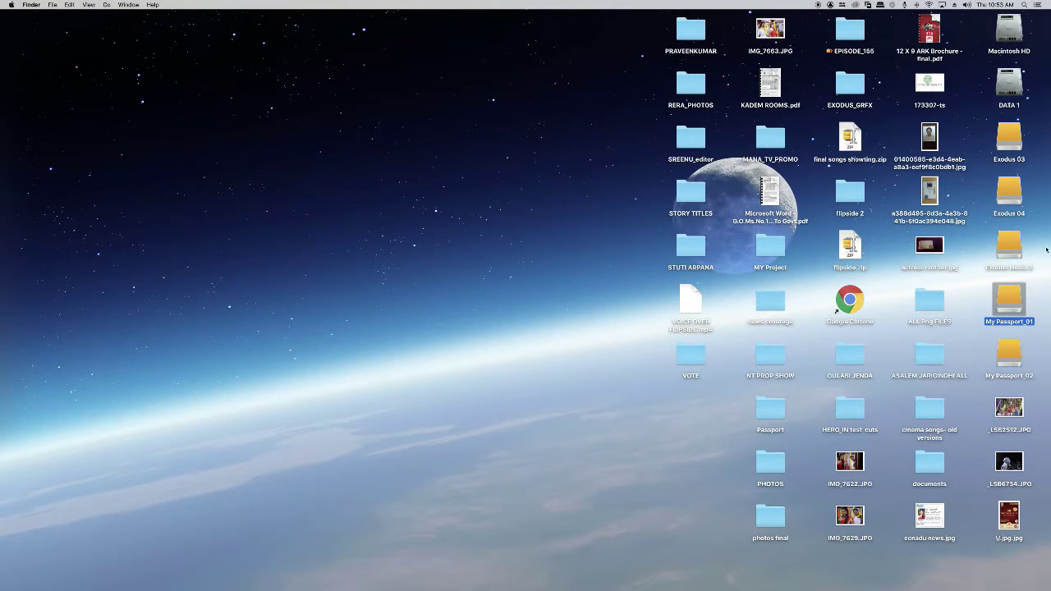
Browse to Exodus 04 > IKEA_RUSH > PraveenTest in Finder and select MY First Project
double_click(1022, 297)
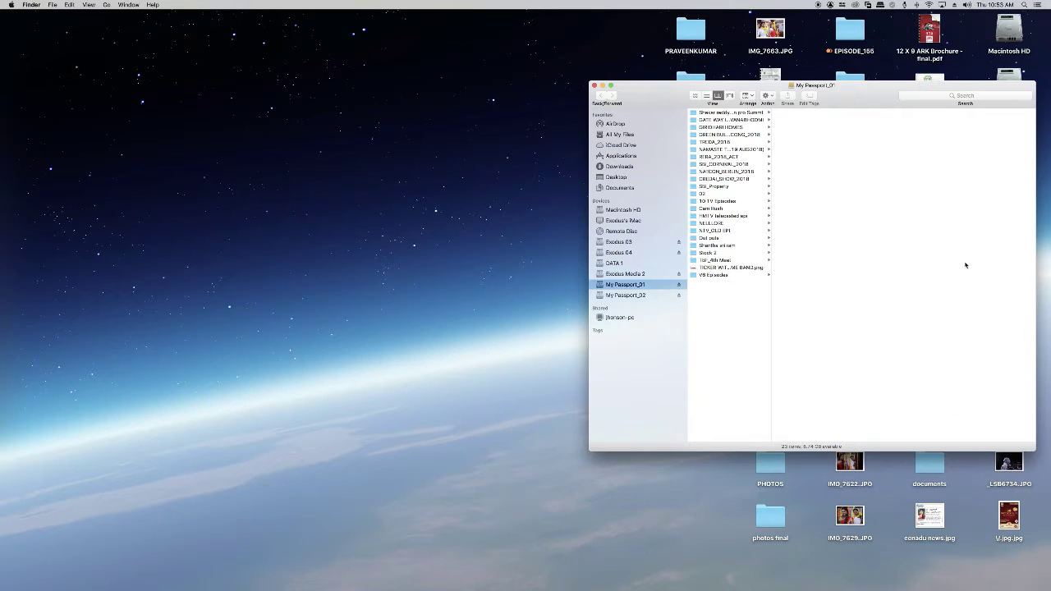
click(632, 252)
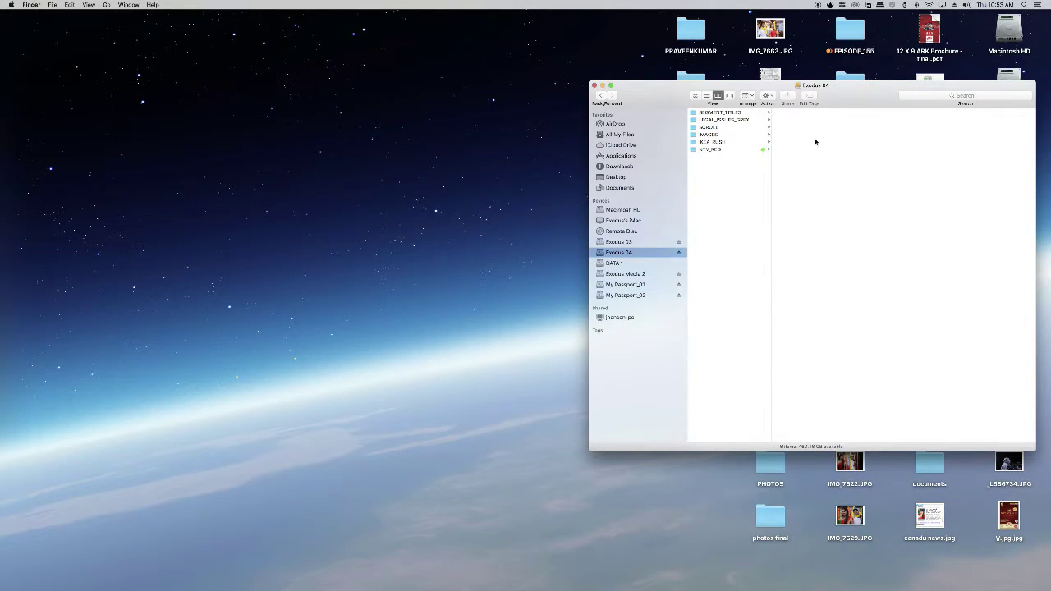
drag(849, 93, 650, 93)
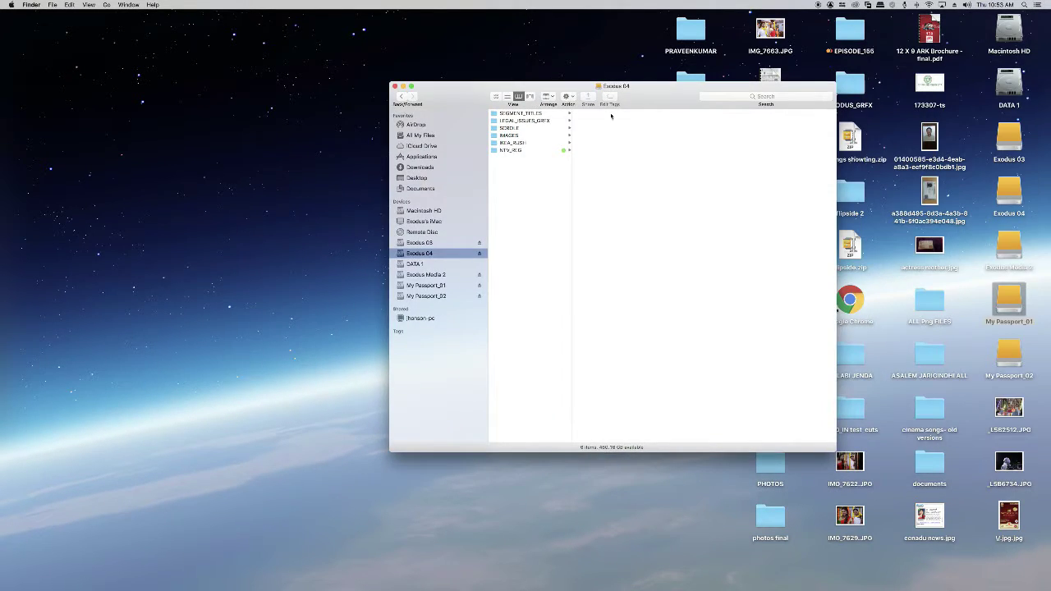
click(513, 144)
click(599, 114)
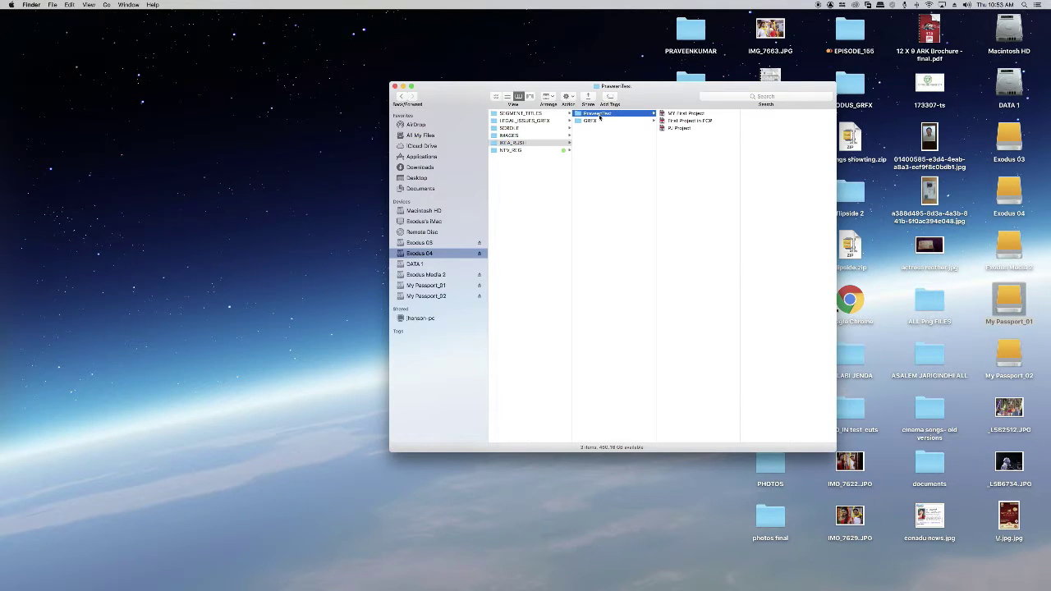
click(688, 115)
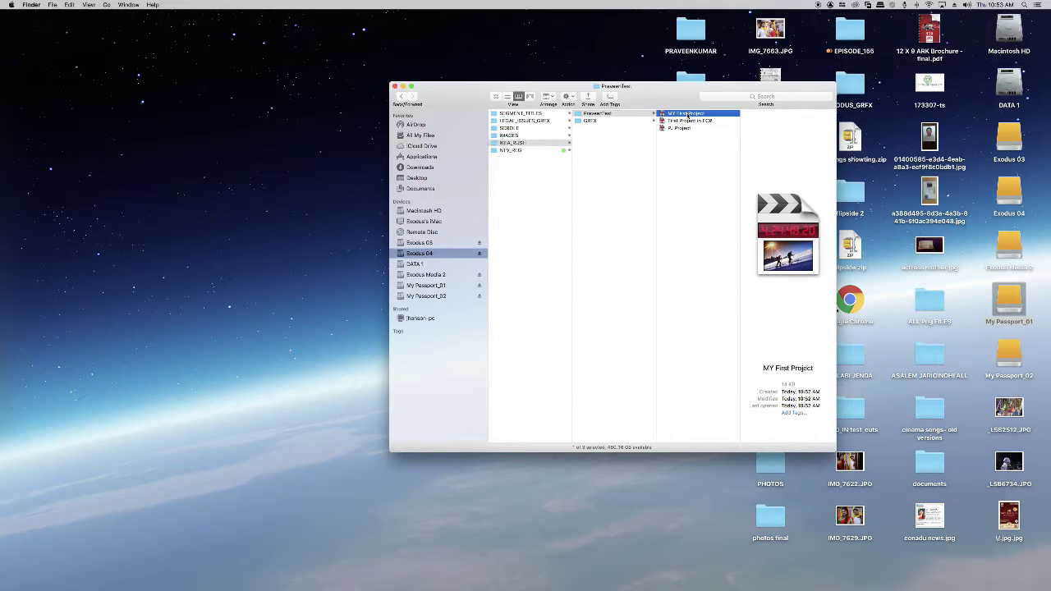